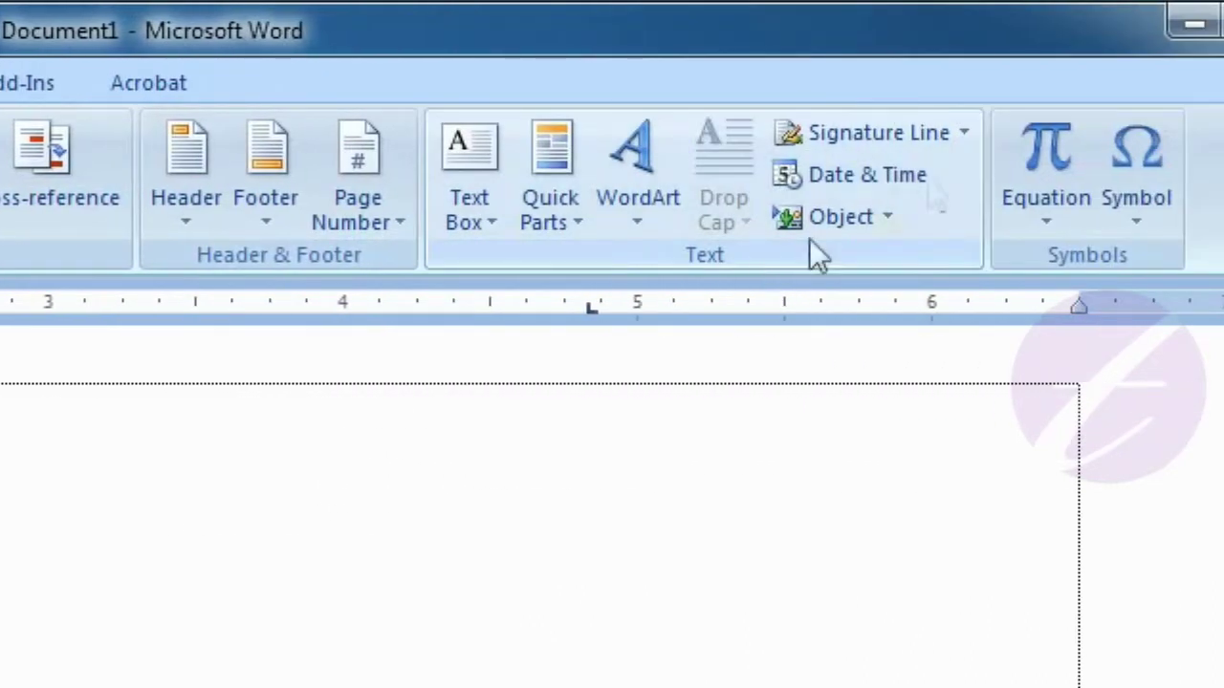
Insert the short date 3/26/2018 and resize it to 48-point text.
left_click(899, 175)
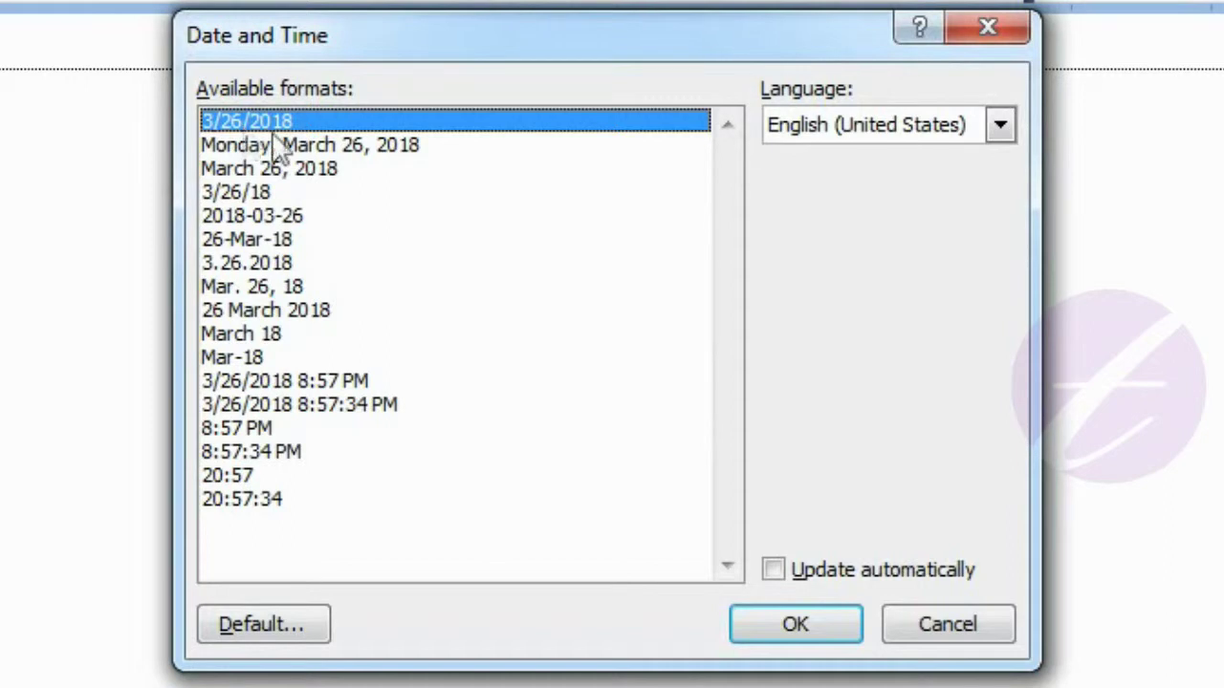
left_click(793, 642)
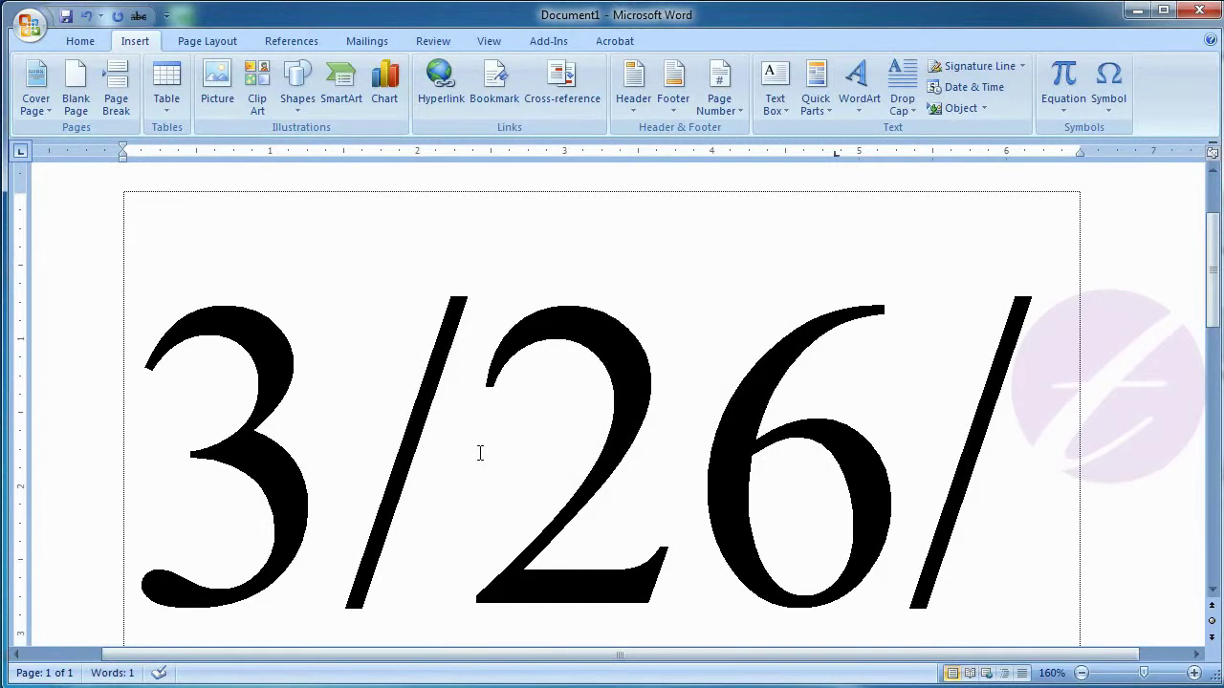
triple_click(479, 453)
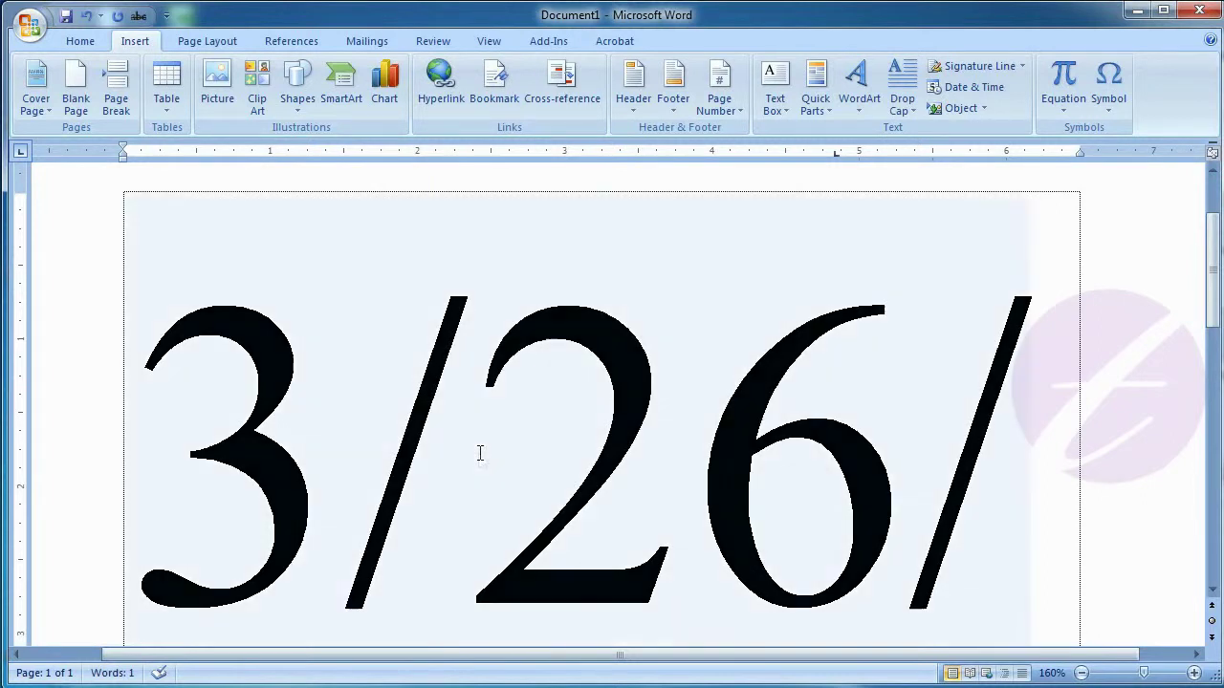
left_click(79, 40)
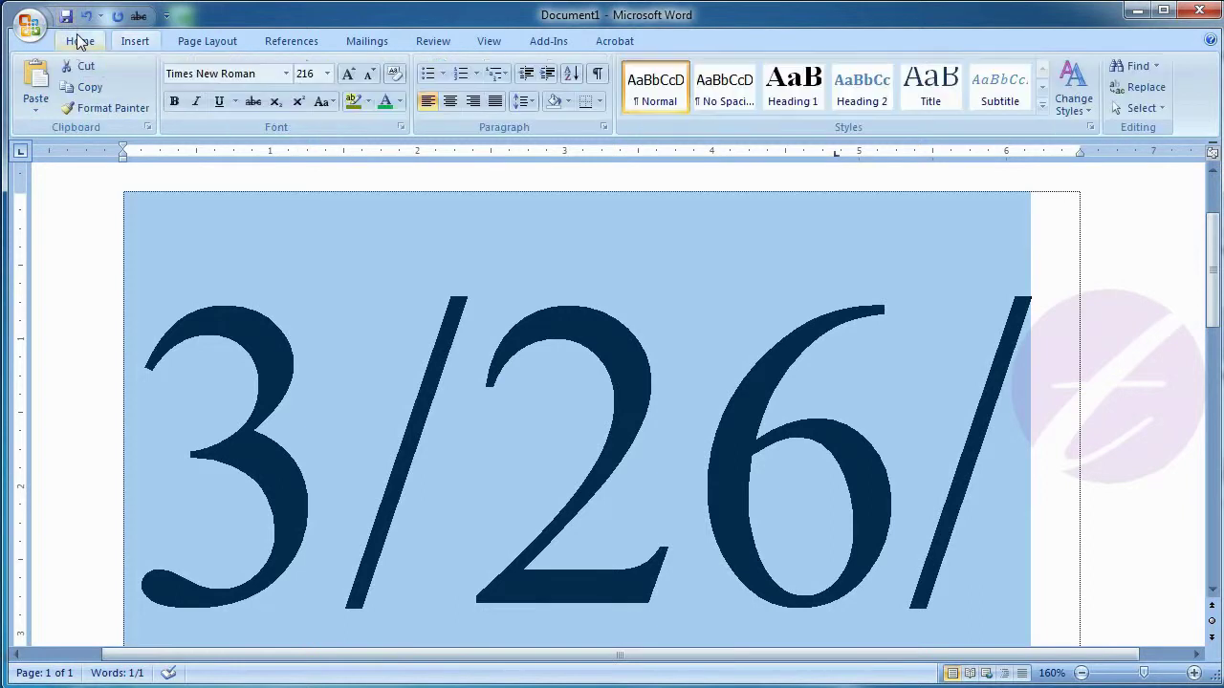
left_click(328, 74)
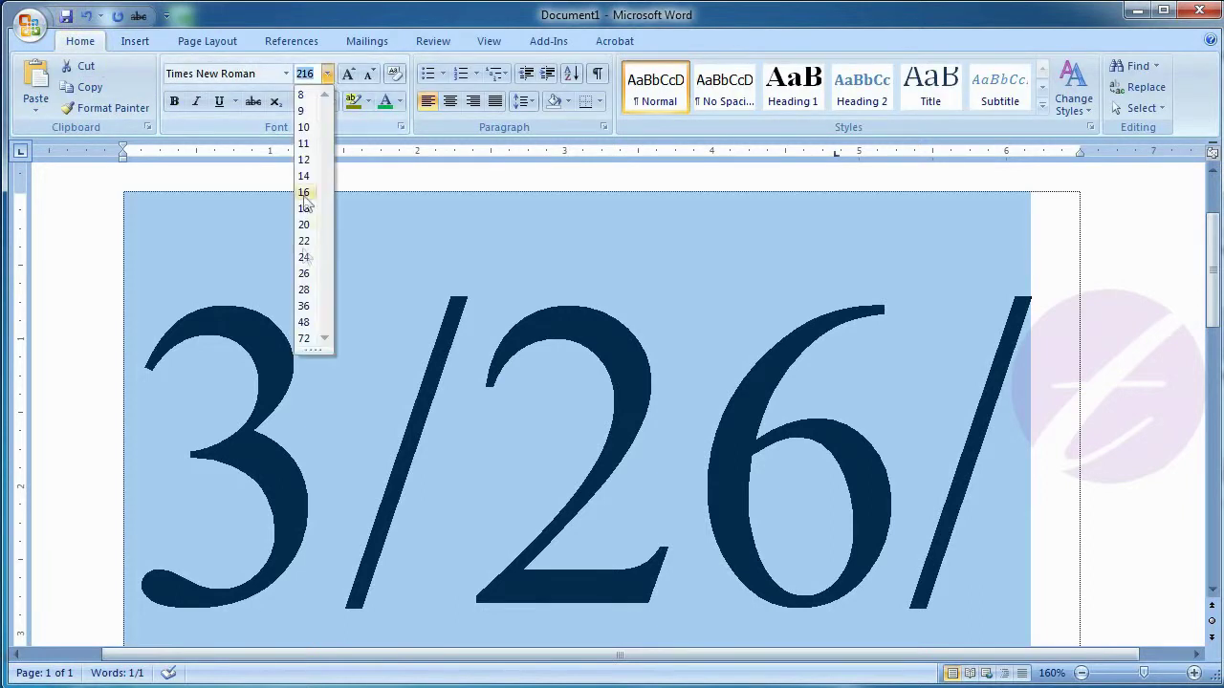
left_click(306, 323)
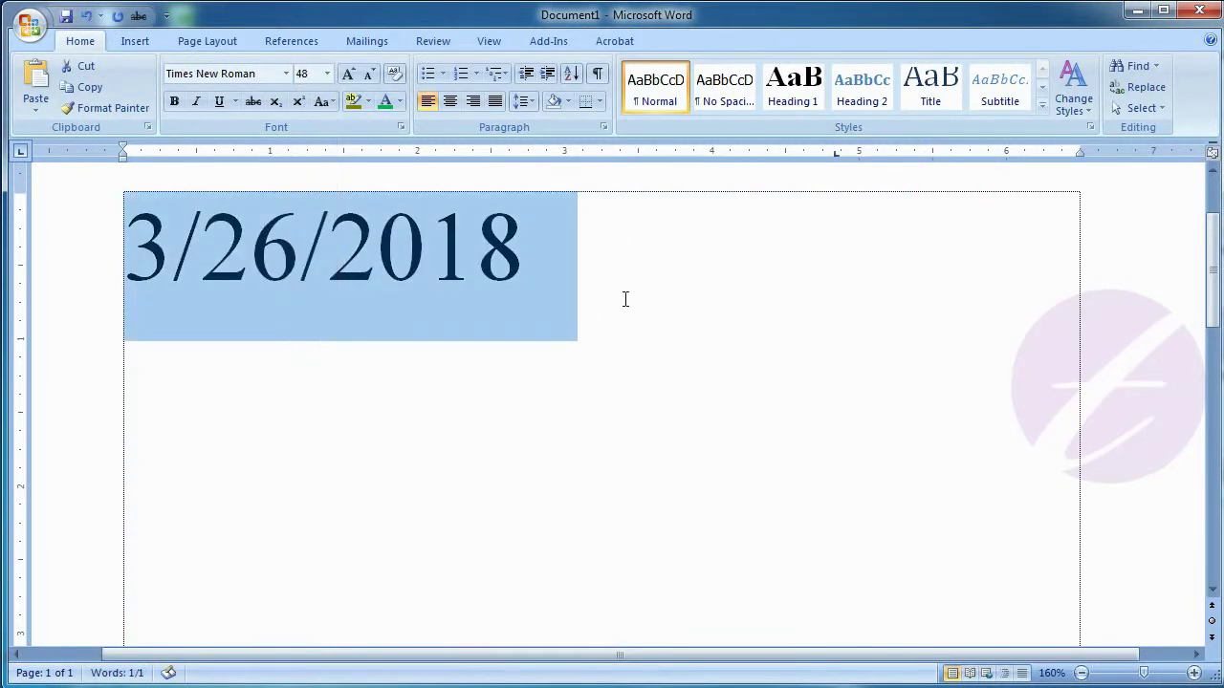
left_click(623, 297)
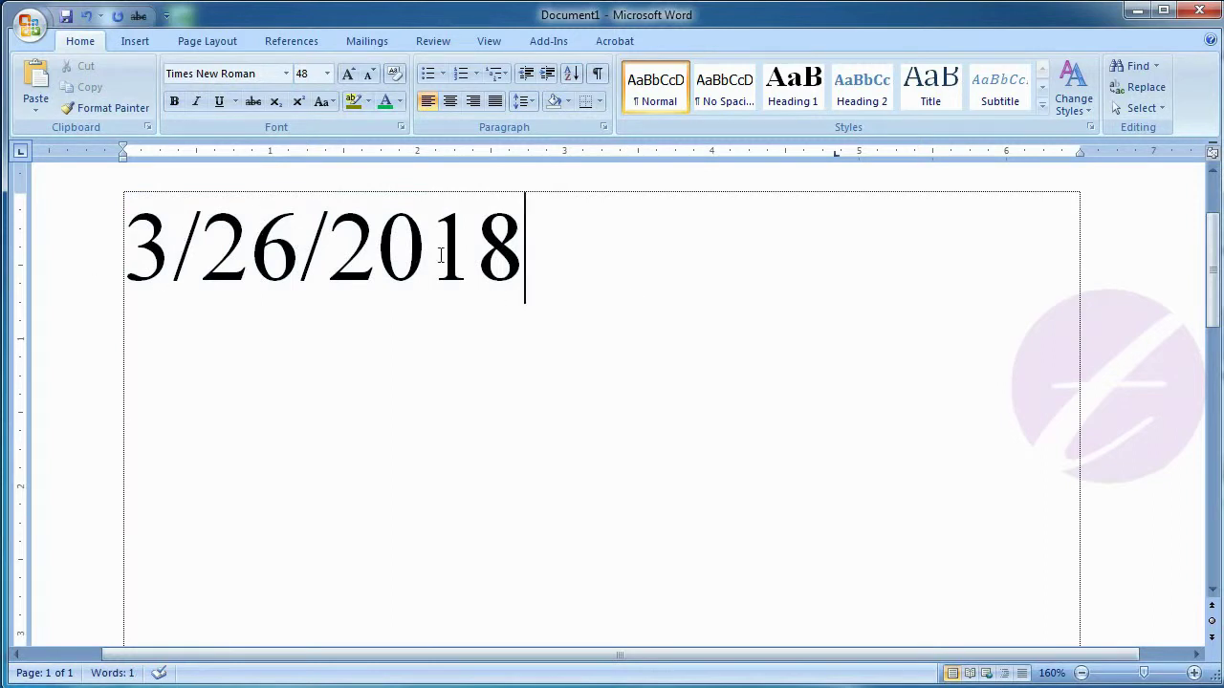
On a new line, insert the long date Monday, March 26, 2018.
key("Return")
key("Return")
left_click(146, 50)
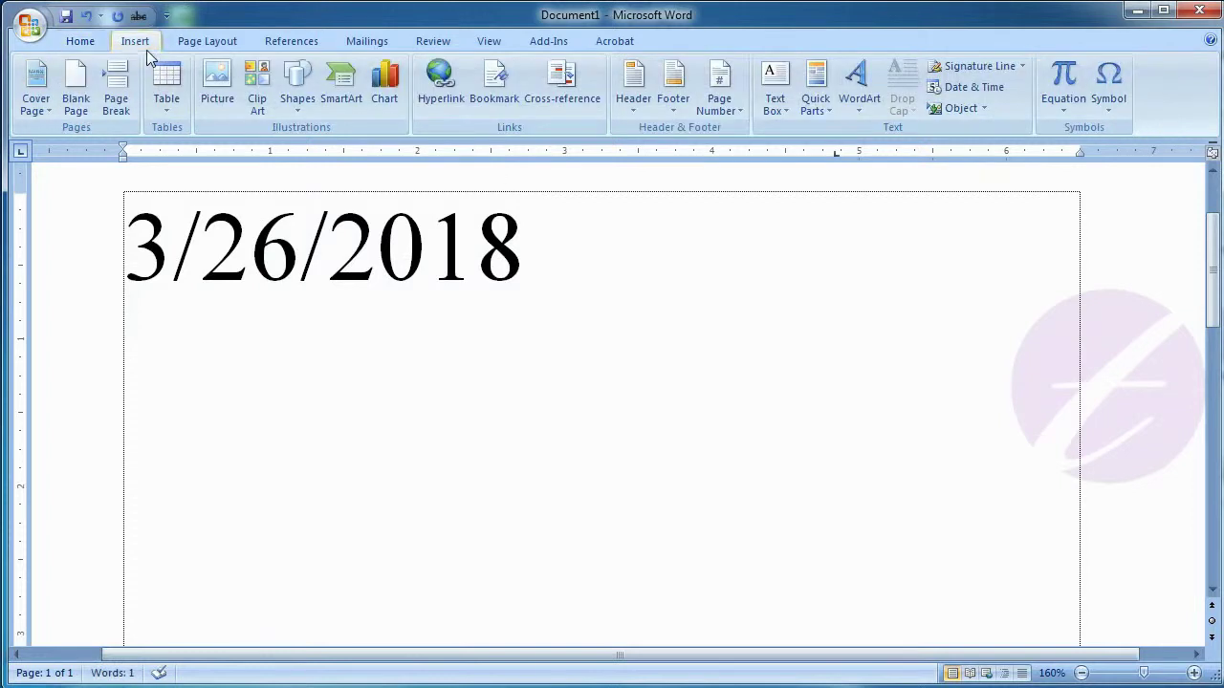
left_click(980, 88)
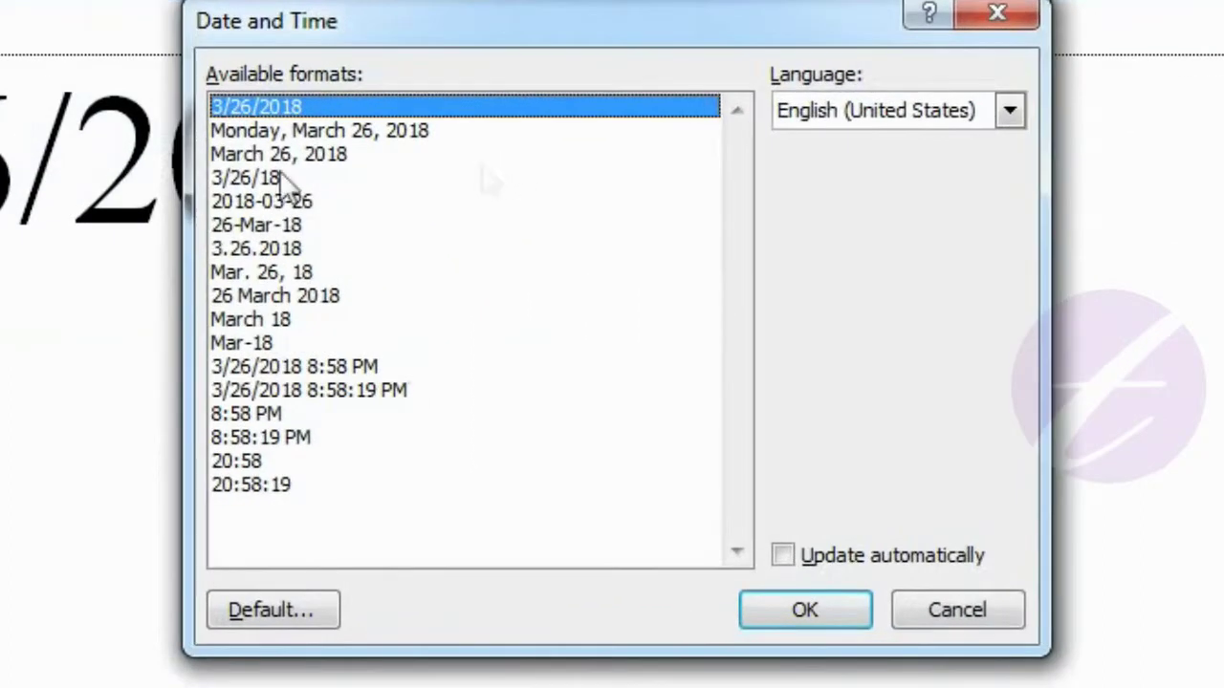
left_click(340, 134)
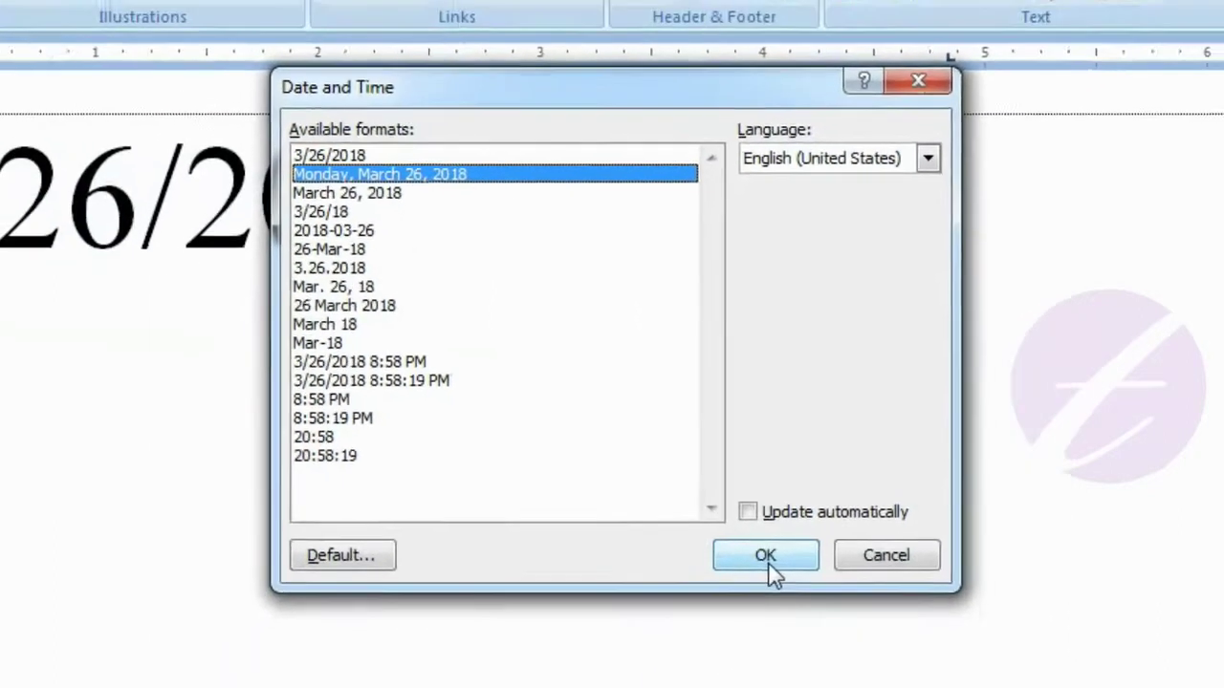
left_click(756, 617)
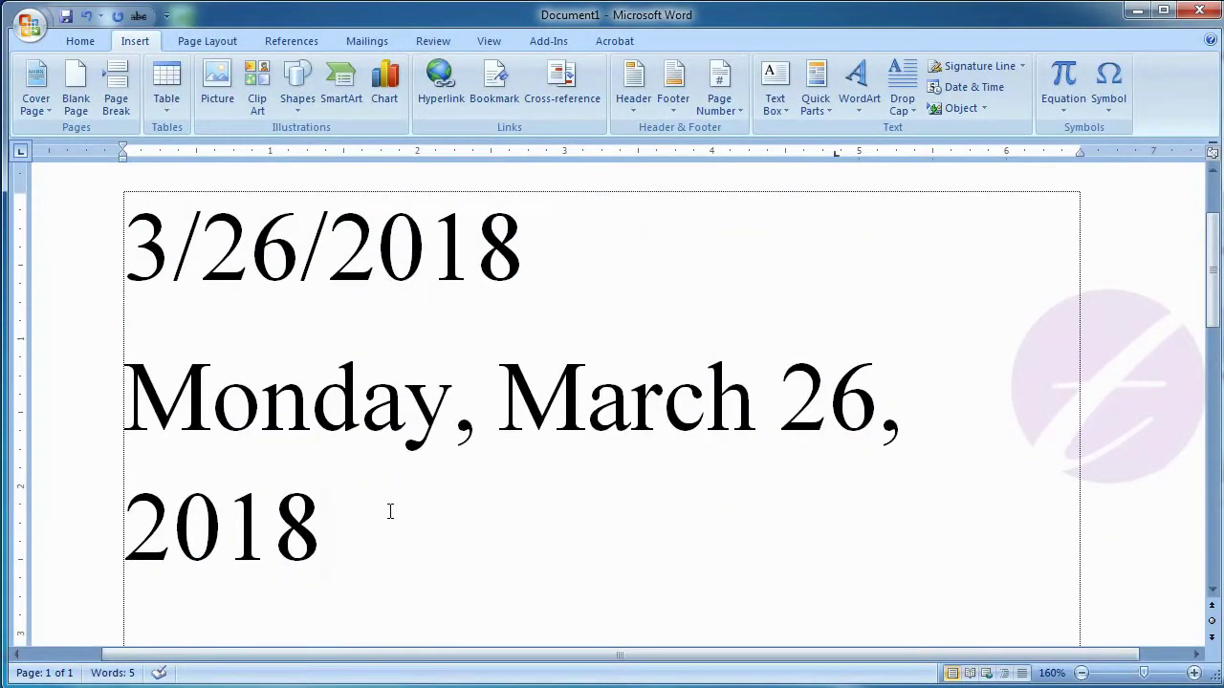
Select all the text and set its font size to 18.
key("ctrl+a")
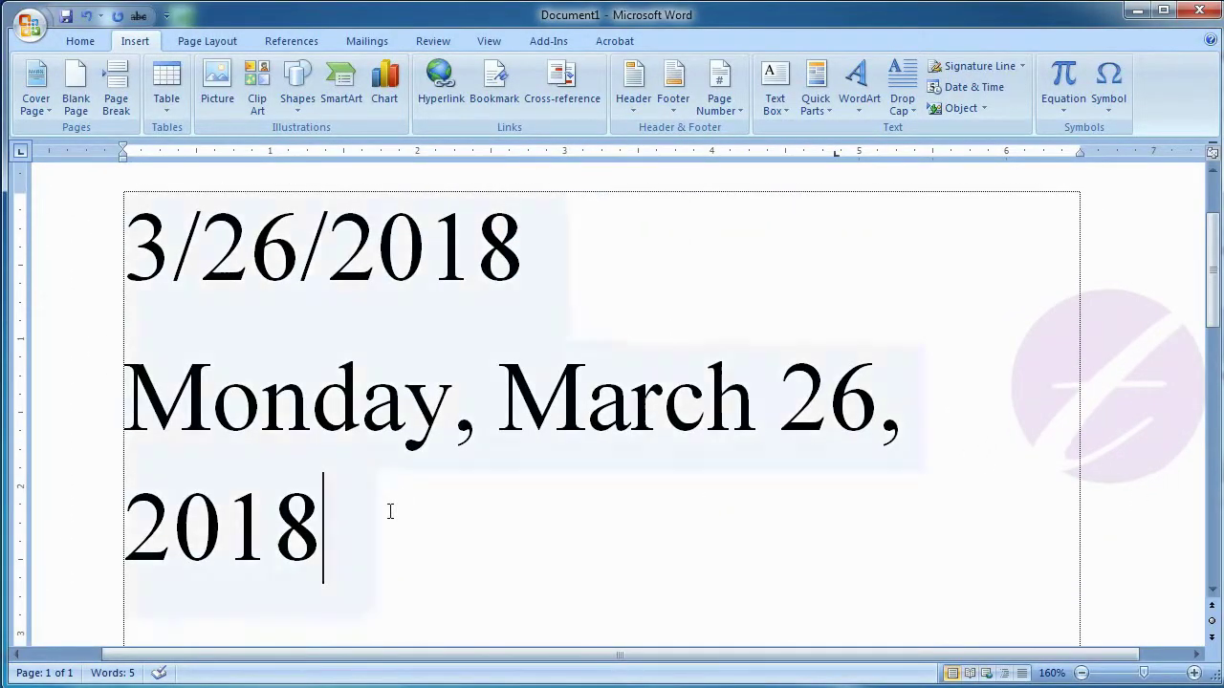
left_click(80, 41)
left_click(327, 74)
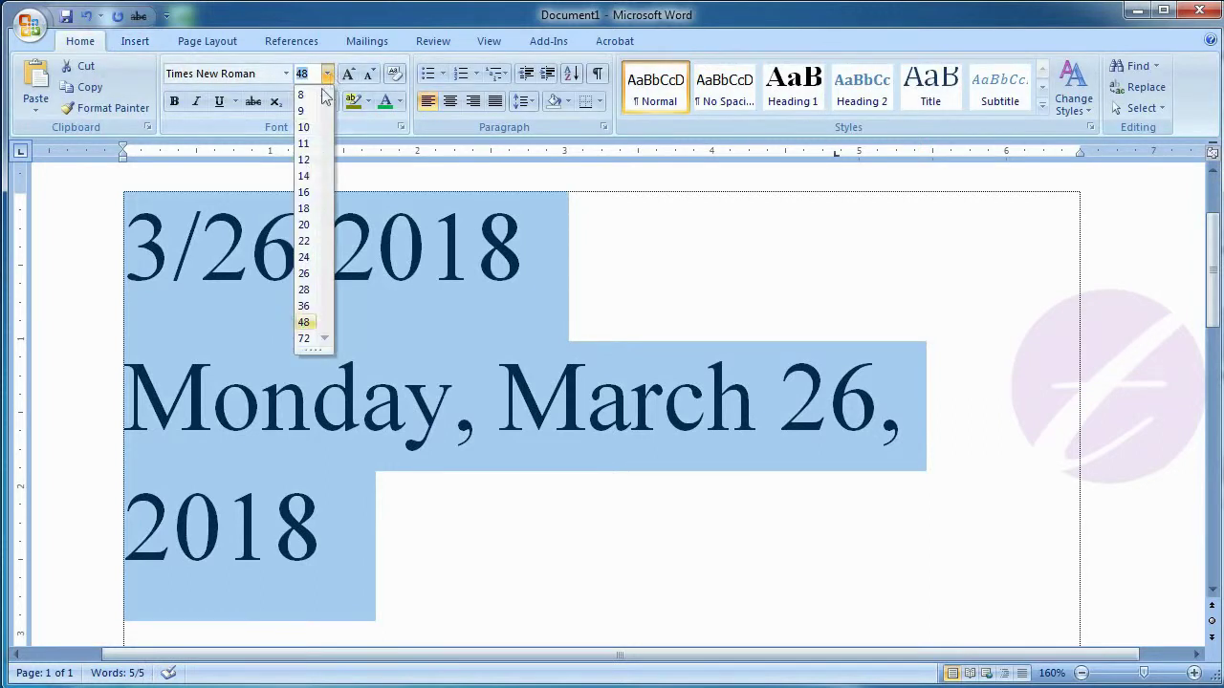
left_click(306, 210)
left_click(557, 315)
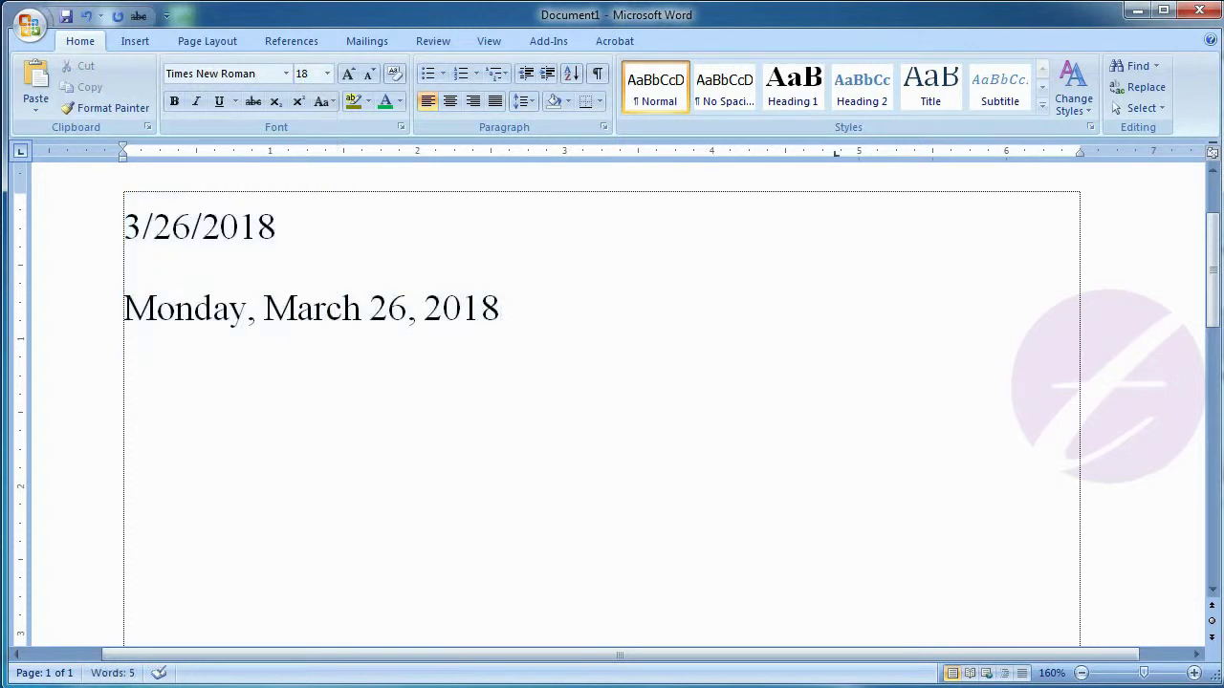
Insert the current time 8:58:50 PM in the h:mm:ss AM/PM format.
left_click(139, 45)
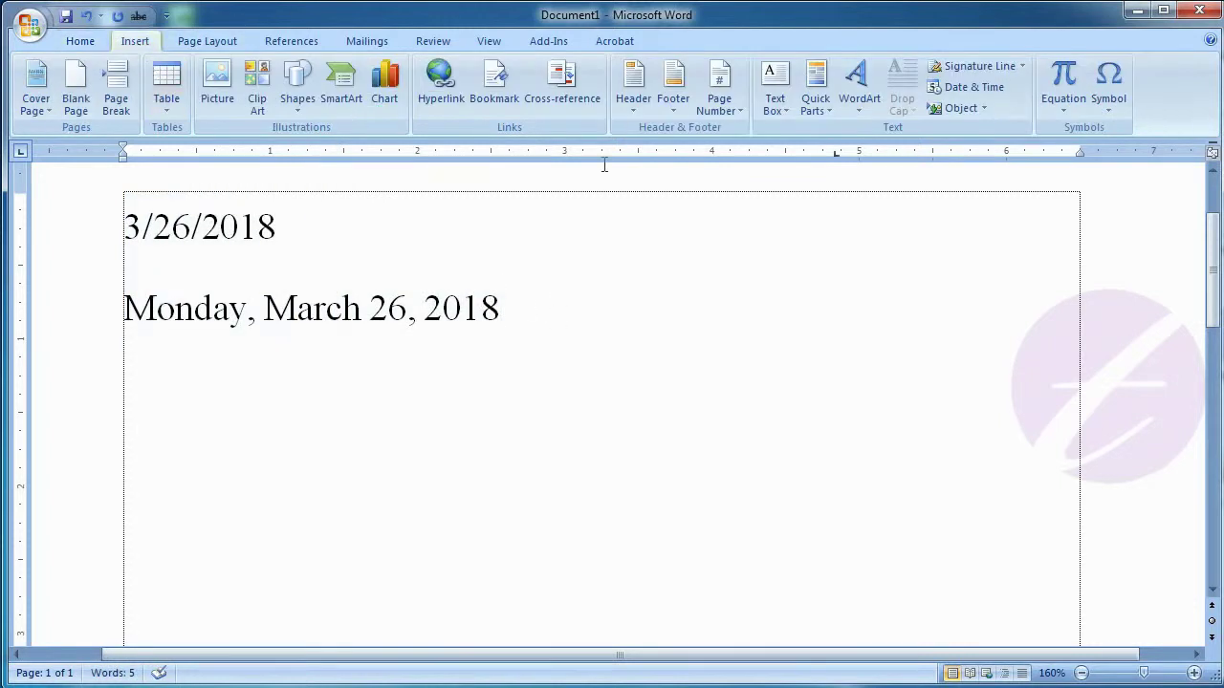
left_click(975, 89)
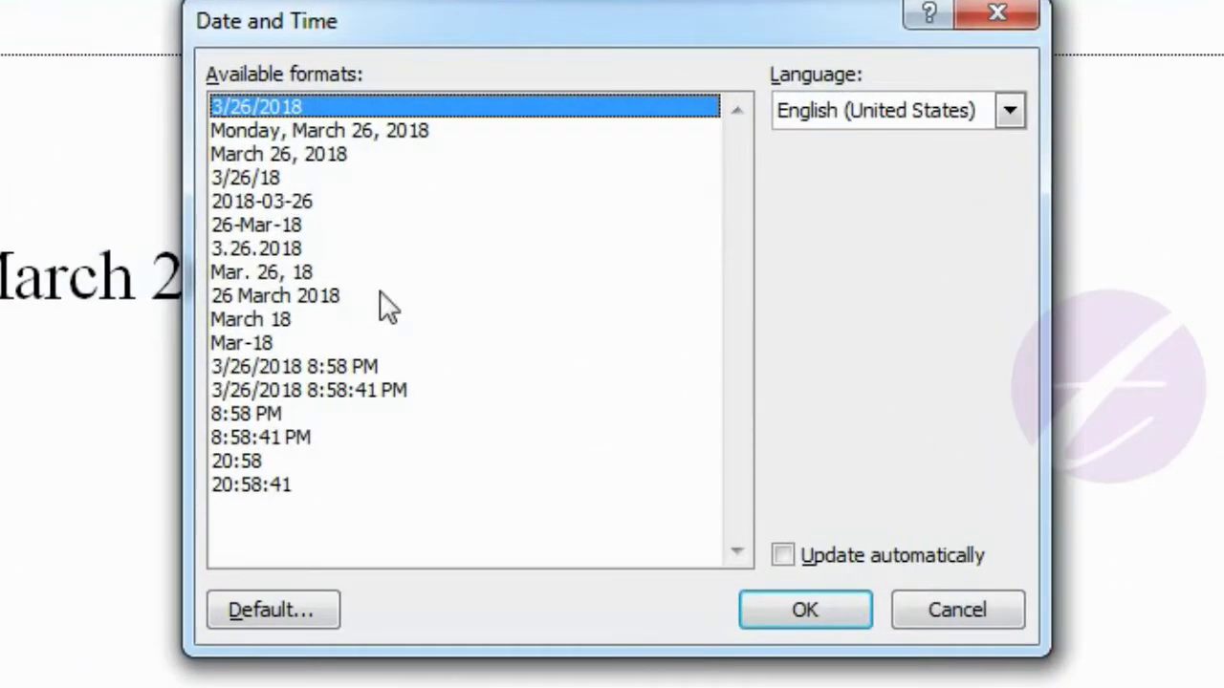
left_click(292, 437)
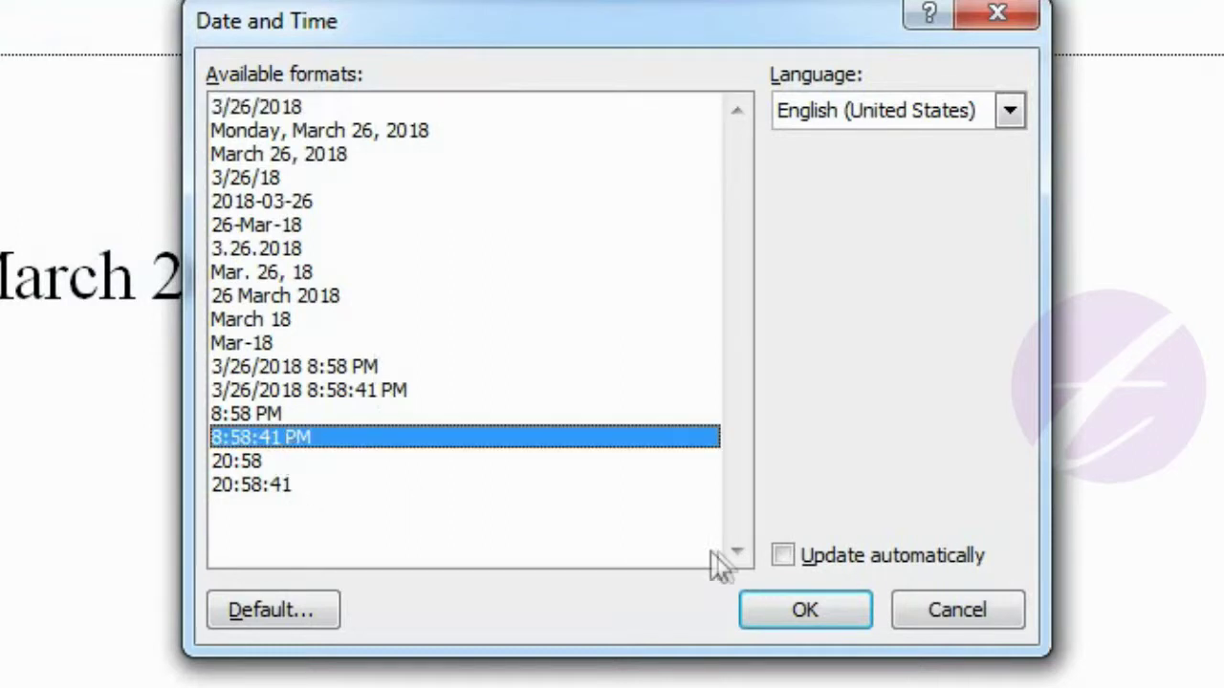
left_click(839, 621)
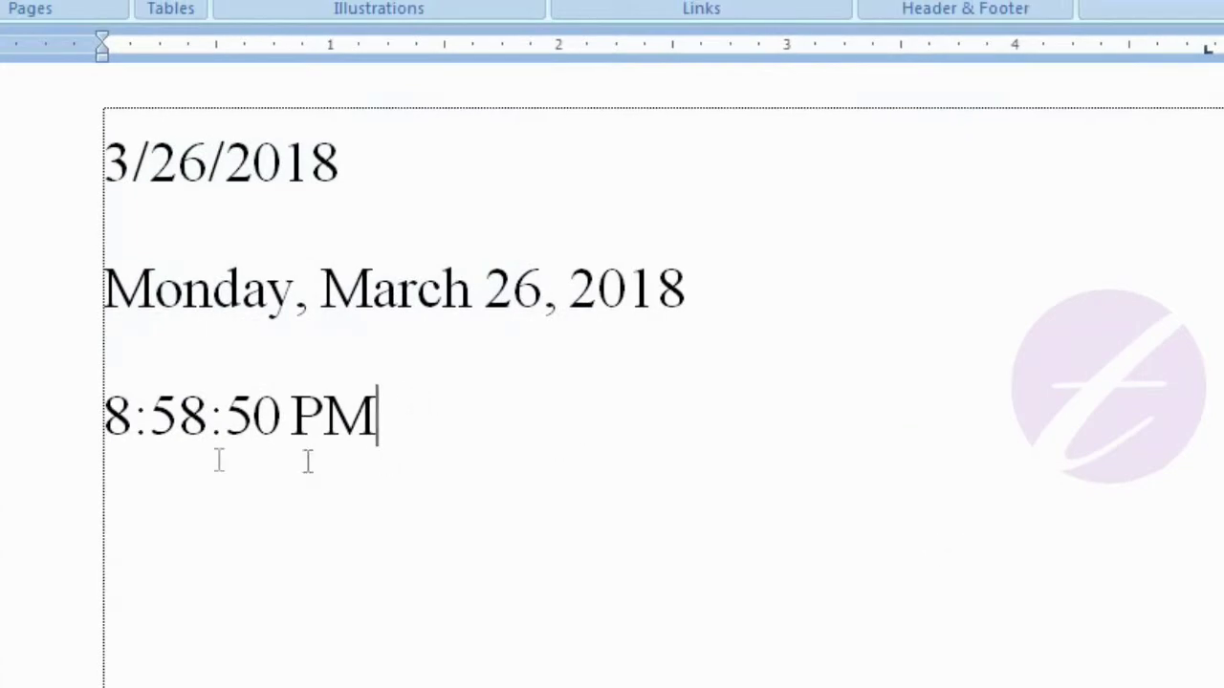